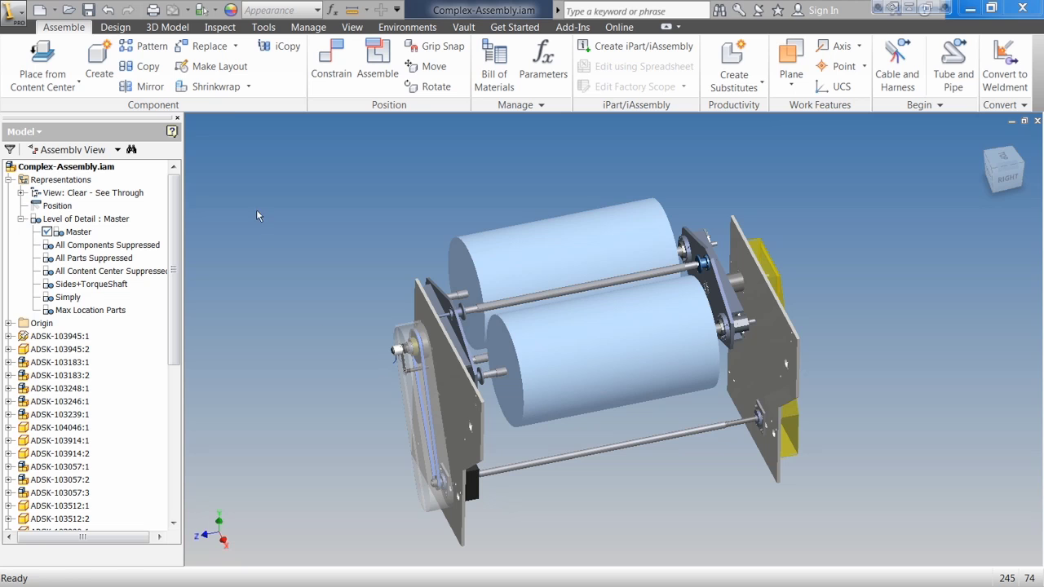
Step: Start a new Shrinkwrap substitute from the Master level of detail
{"action": "left_click", "coordinate": [247, 88]}
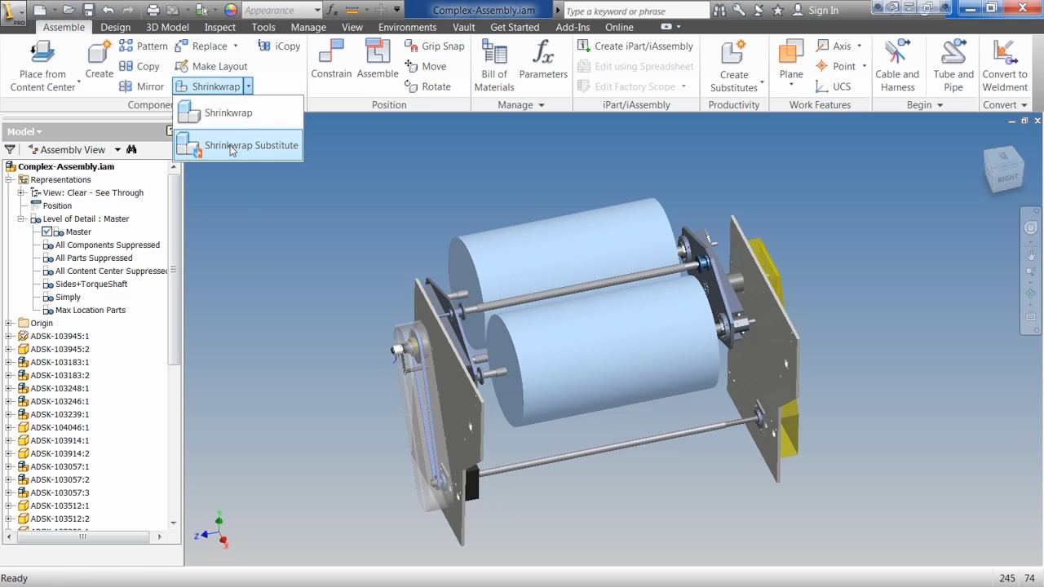
{"action": "left_click", "coordinate": [84, 222]}
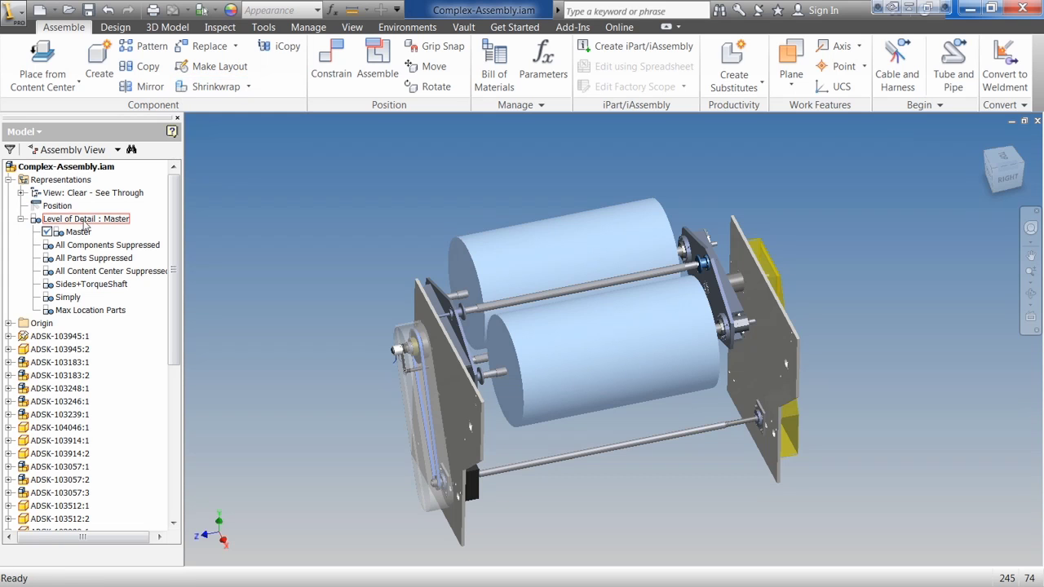
{"action": "left_click", "coordinate": [85, 221]}
{"action": "right_click", "coordinate": [86, 222]}
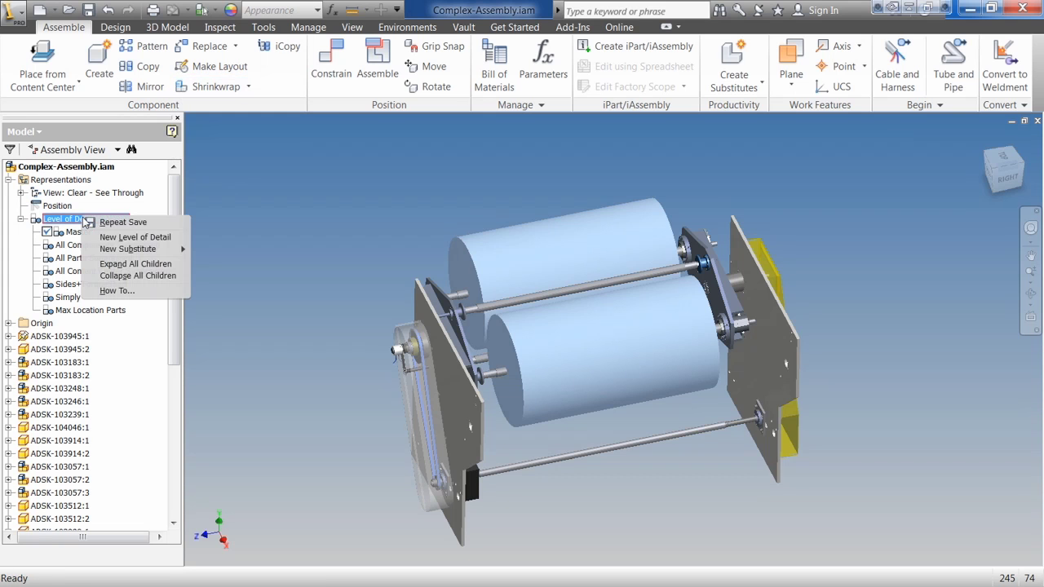
{"action": "mouse_move", "coordinate": [128, 249]}
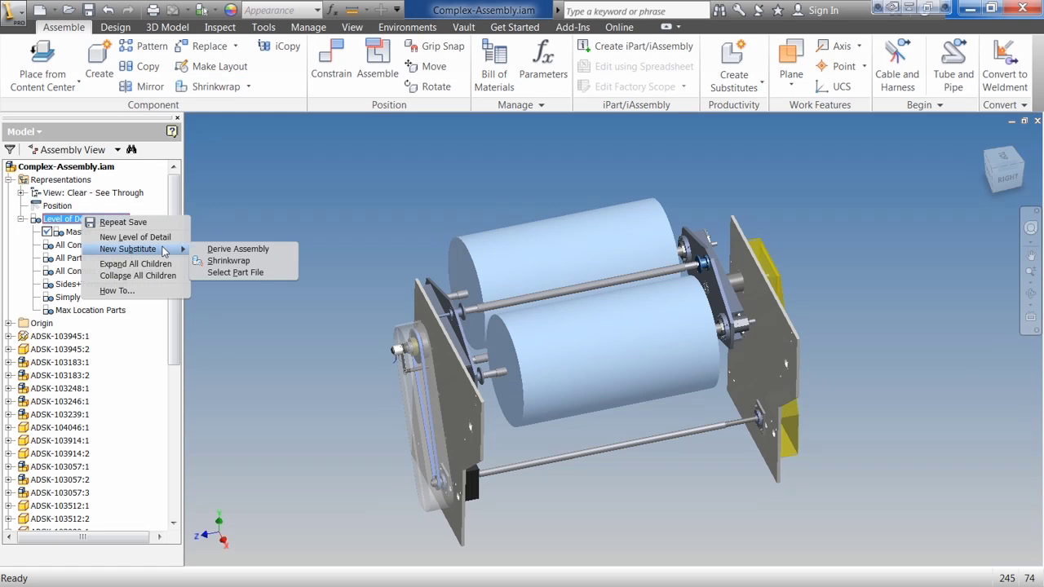
{"action": "left_click", "coordinate": [236, 261]}
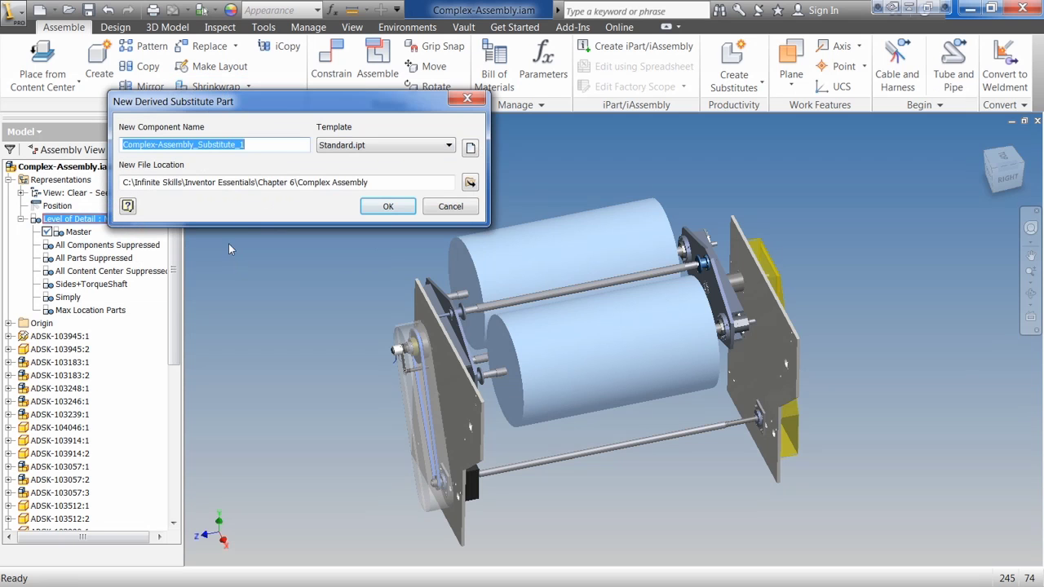
Step: Remove the '_1' suffix so the part is named Complex-Assembly_Substitute
{"action": "left_click_drag", "start_coordinate": [280, 108], "coordinate": [365, 149]}
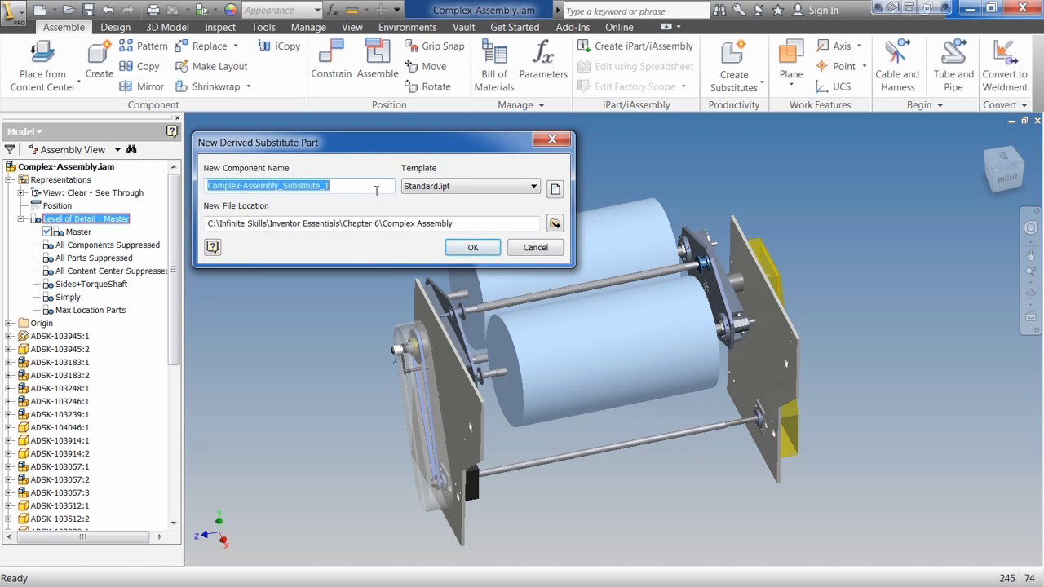
{"action": "left_click_drag", "start_coordinate": [322, 186], "coordinate": [338, 186]}
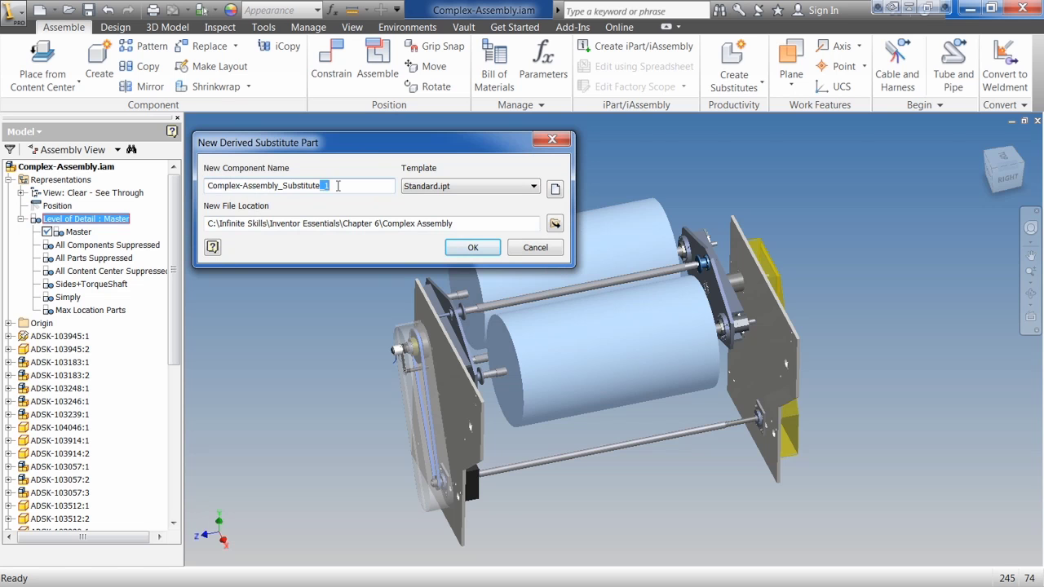
{"action": "left_click", "coordinate": [338, 186]}
{"action": "key", "text": "BackSpace"}
{"action": "key", "text": "BackSpace"}
Step: Accept the Complex-Assembly_Substitute part and move the Assembly Shrinkwrap Options dialog aside
{"action": "left_click", "coordinate": [461, 247]}
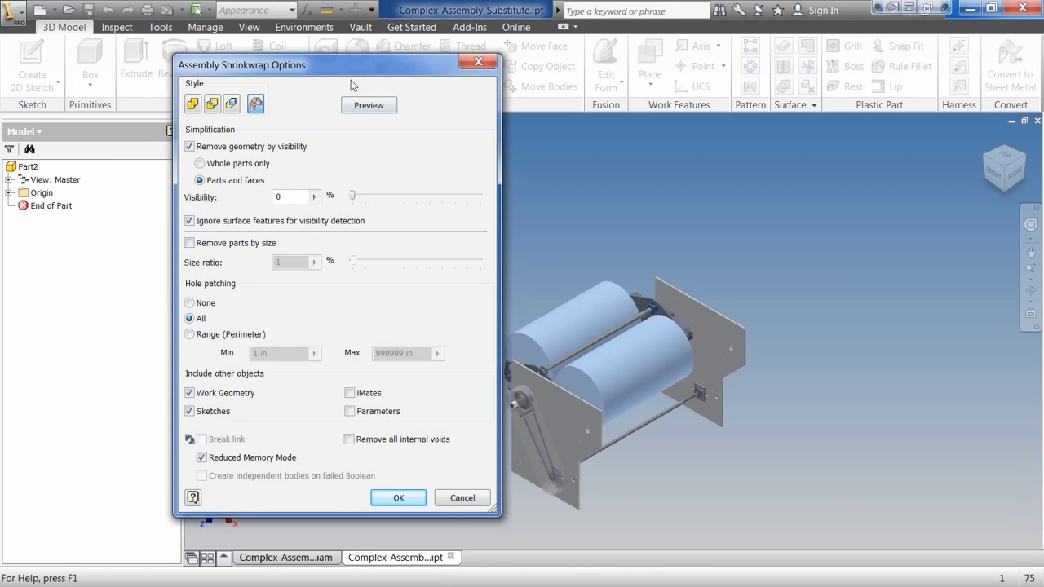
{"action": "mouse_move", "coordinate": [351, 67]}
{"action": "left_mouse_down"}
{"action": "mouse_move", "coordinate": [279, 77]}
{"action": "mouse_move", "coordinate": [272, 88]}
{"action": "left_mouse_up"}
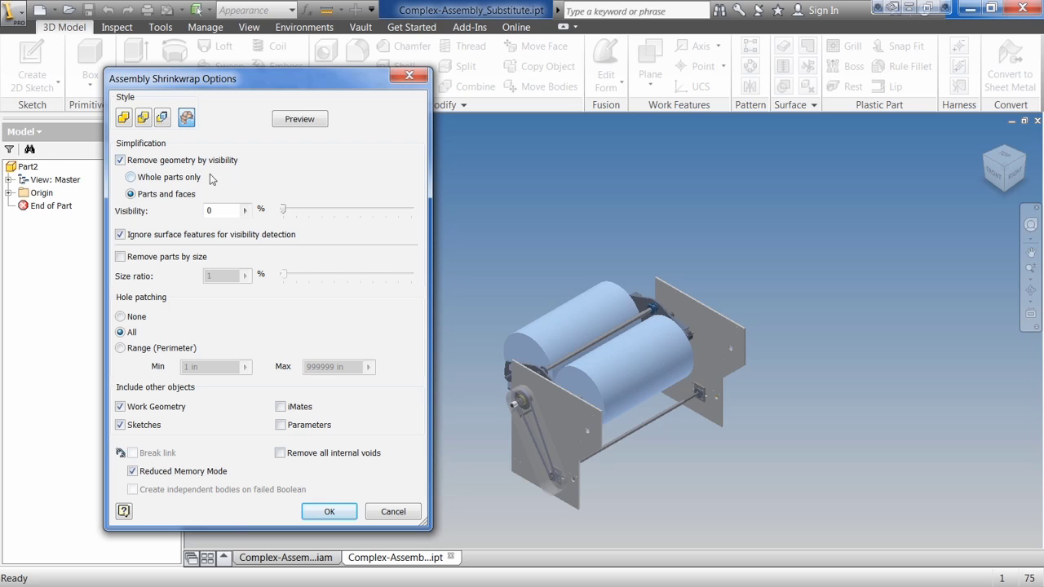
Step: Set shrinkwrap to remove whole parts only, remove parts by size at ratio 1, with no hole patching
{"action": "left_click", "coordinate": [130, 177]}
{"action": "left_click", "coordinate": [120, 256]}
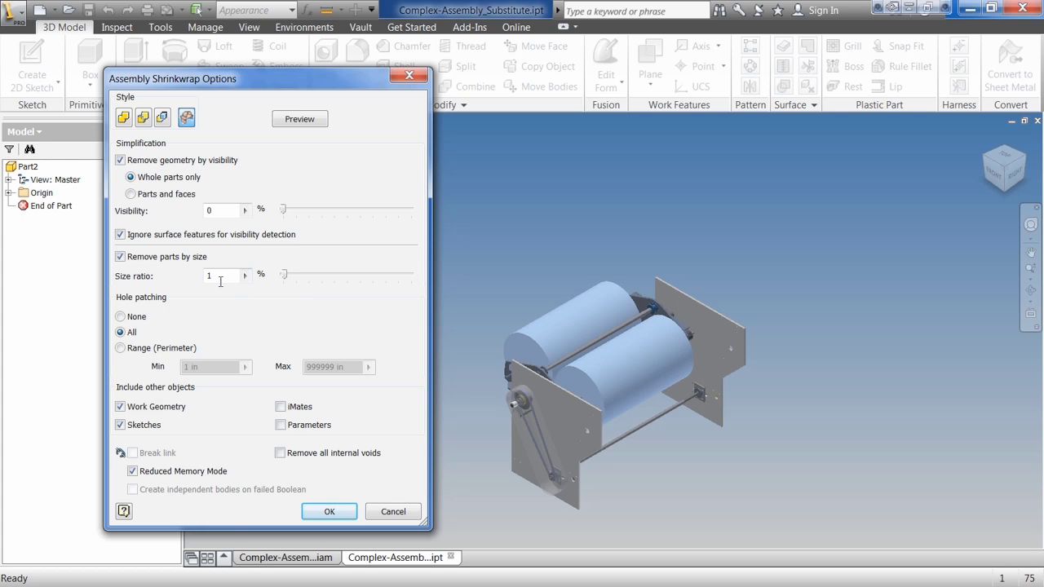
{"action": "left_click", "coordinate": [221, 276]}
{"action": "left_click", "coordinate": [128, 322]}
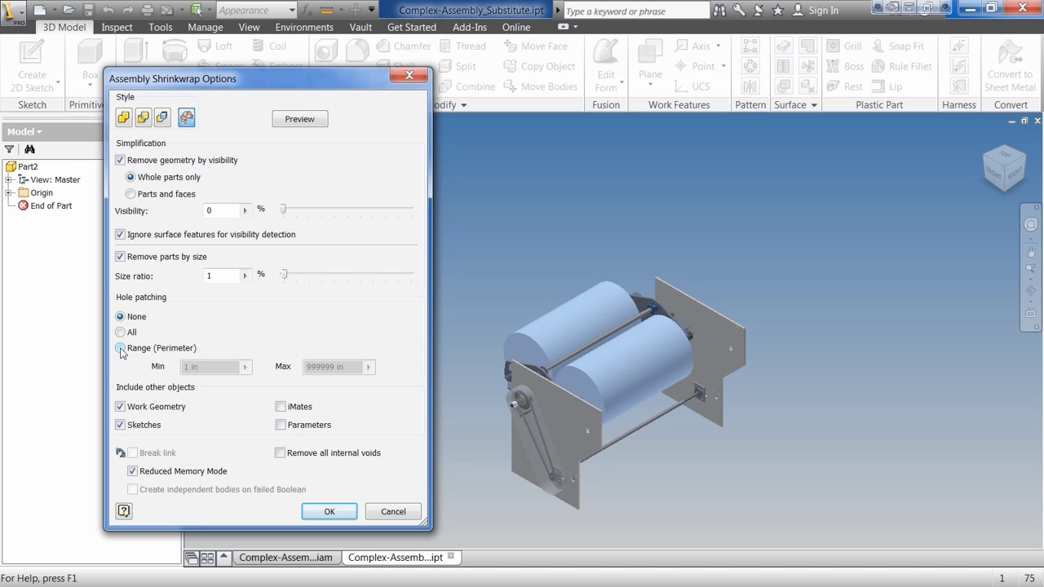
Step: Patch holes with perimeter .01 to 9, remove all internal voids, and create the substitute
{"action": "left_click", "coordinate": [121, 349]}
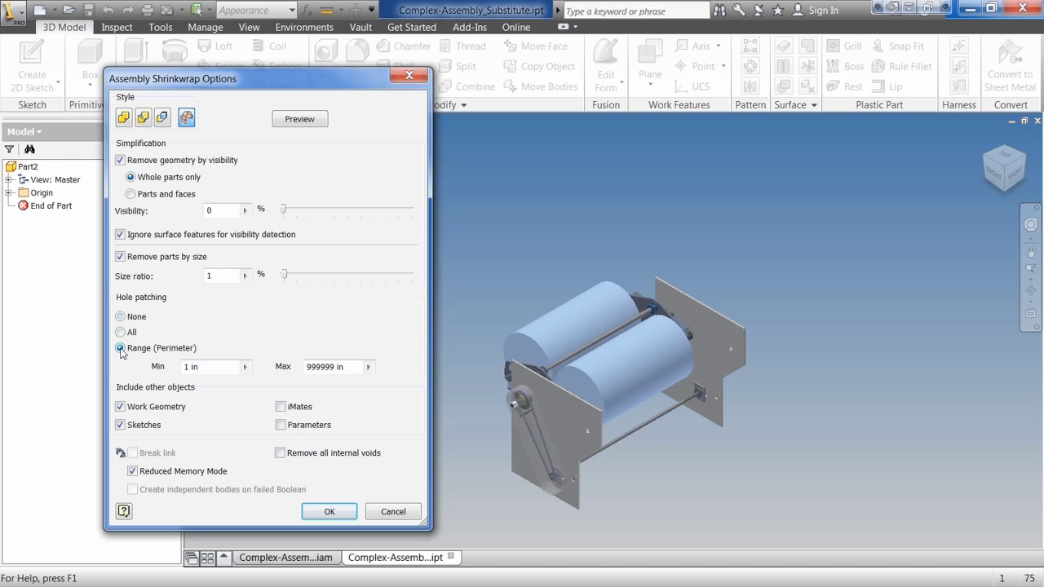
{"action": "double_click", "coordinate": [207, 367]}
{"action": "type", "text": ".01"}
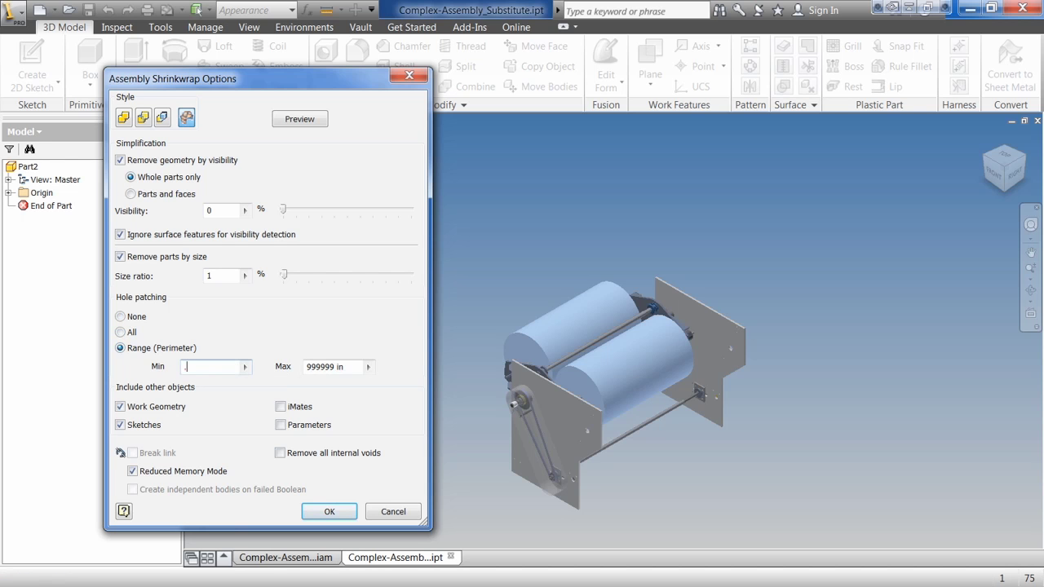
{"action": "double_click", "coordinate": [334, 367]}
{"action": "type", "text": "9"}
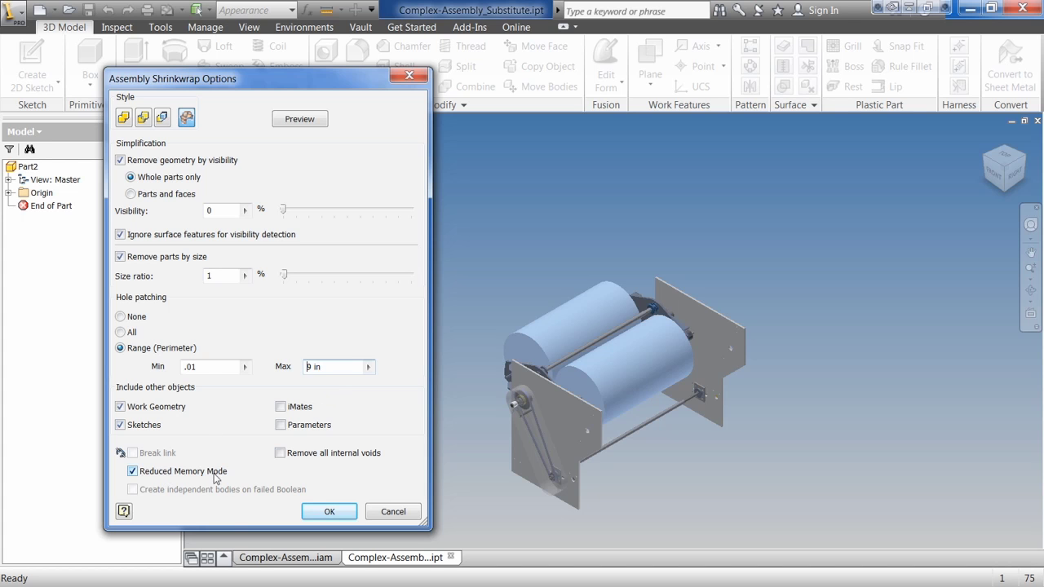
{"action": "left_click", "coordinate": [281, 454]}
{"action": "left_click", "coordinate": [324, 511]}
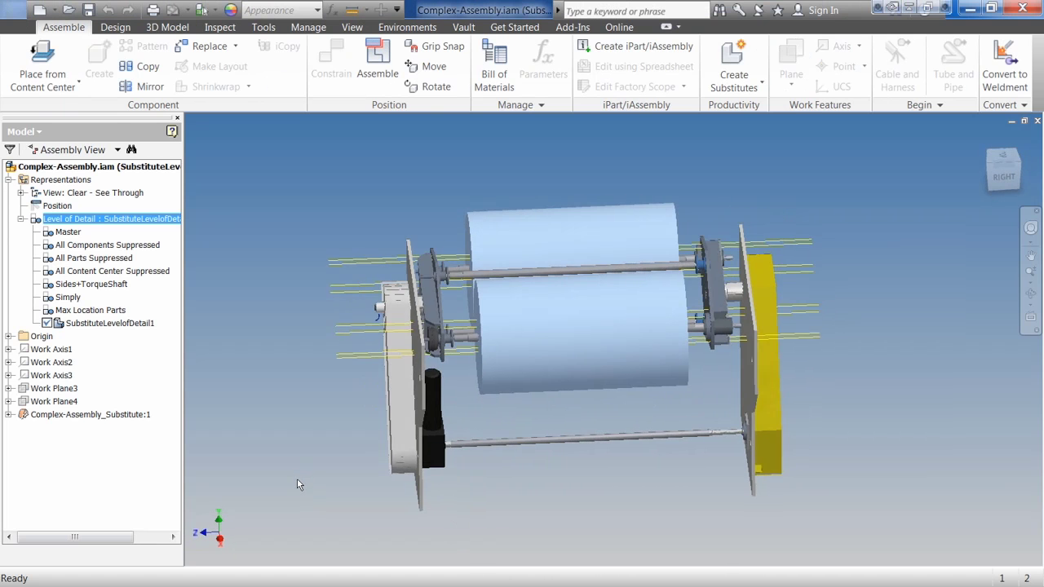
{"action": "key", "text": "alt"}
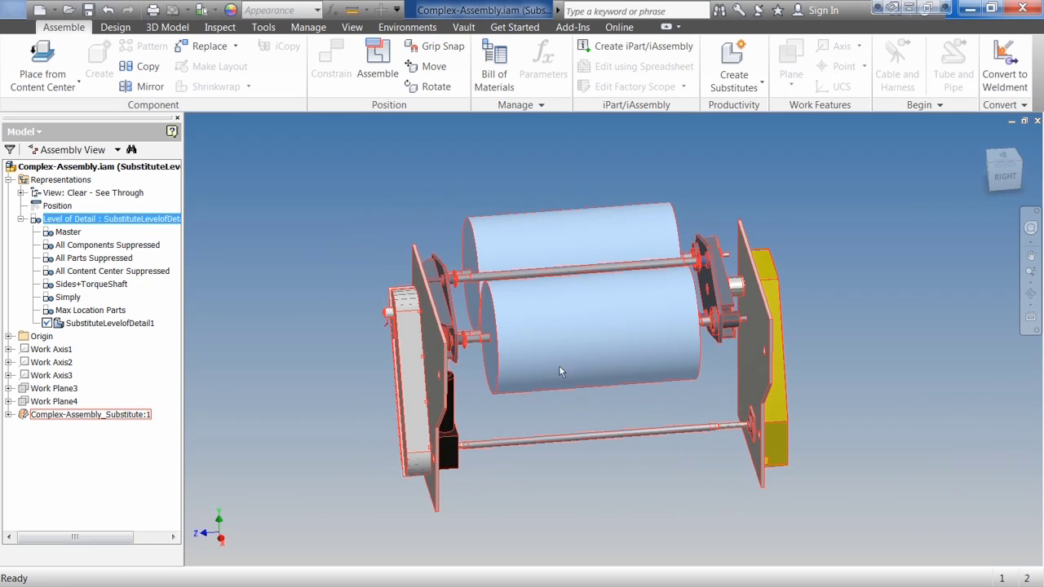
{"action": "left_click", "coordinate": [560, 370]}
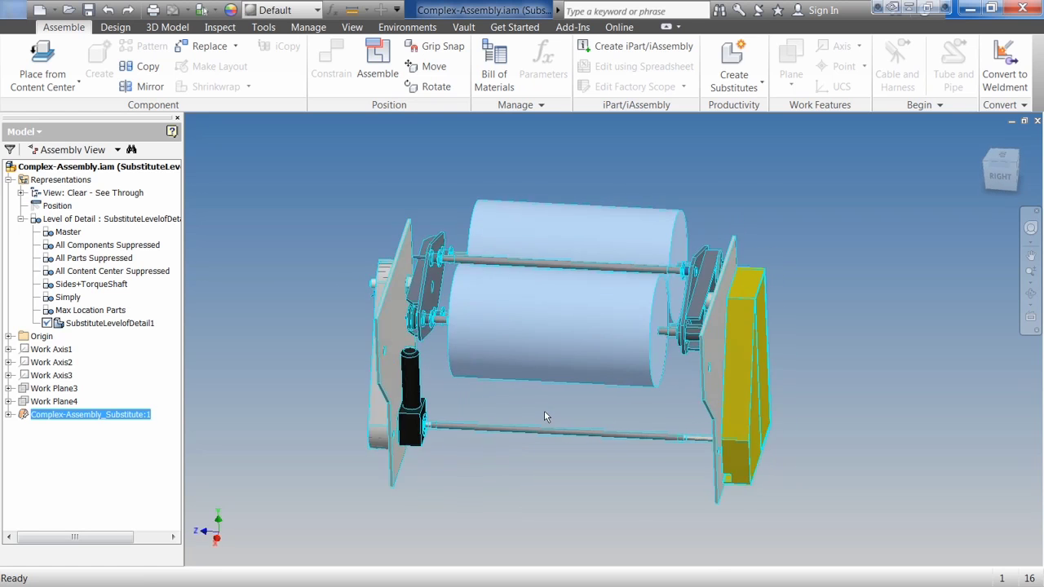
{"action": "left_click", "coordinate": [498, 480]}
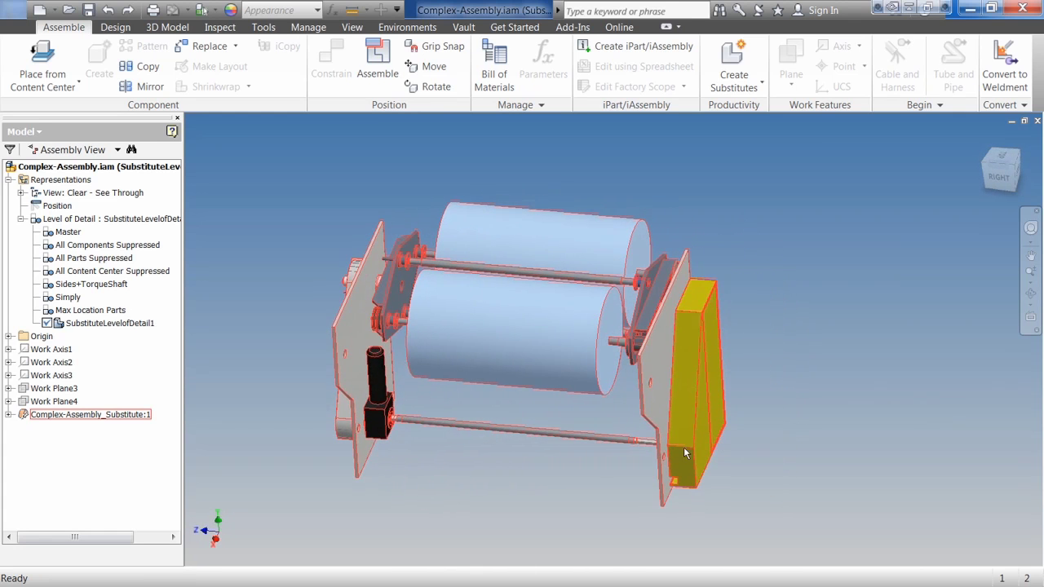
{"action": "left_click", "coordinate": [685, 453]}
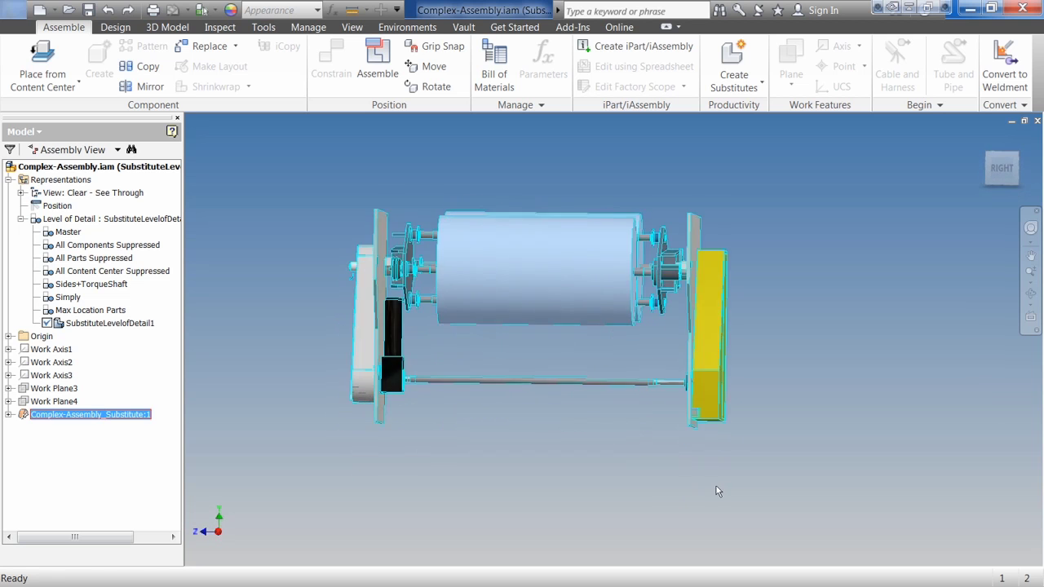
{"action": "left_click", "coordinate": [673, 481]}
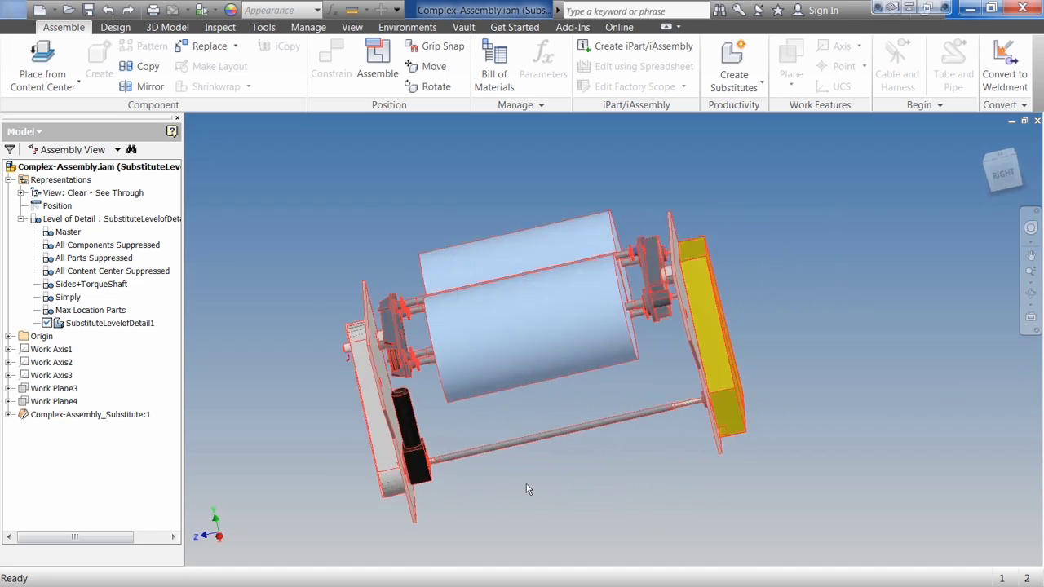
{"action": "key", "text": "F6"}
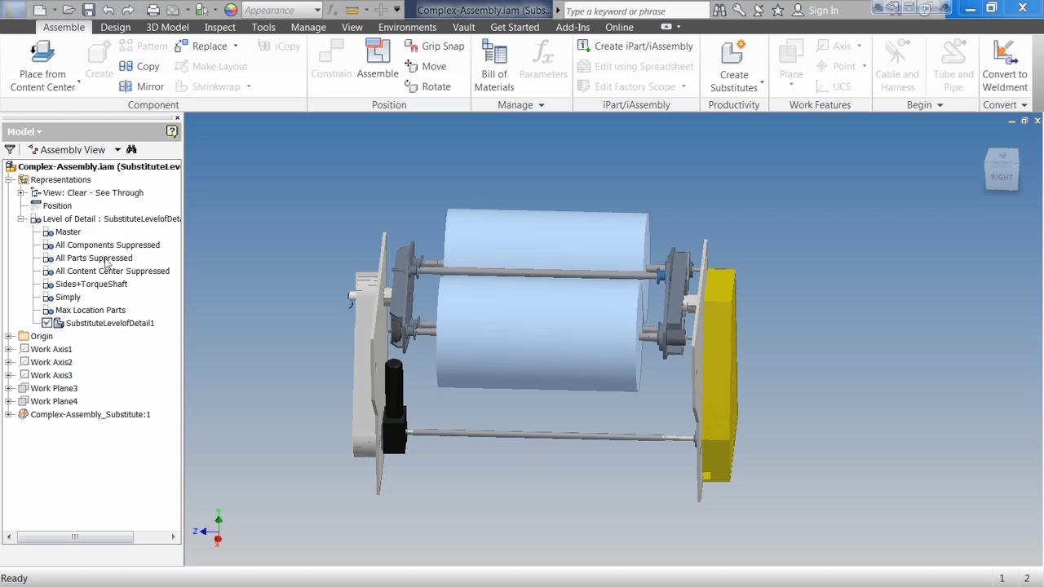
Step: Activate the Master level of detail and drag the ADSK-103914:1 roller to a new position
{"action": "double_click", "coordinate": [70, 233]}
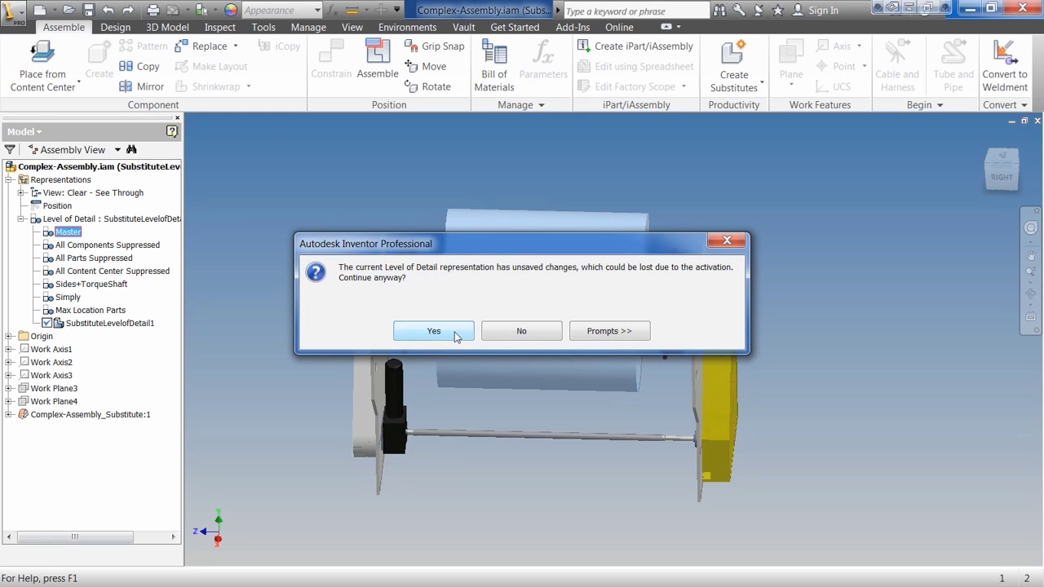
{"action": "left_click", "coordinate": [424, 334]}
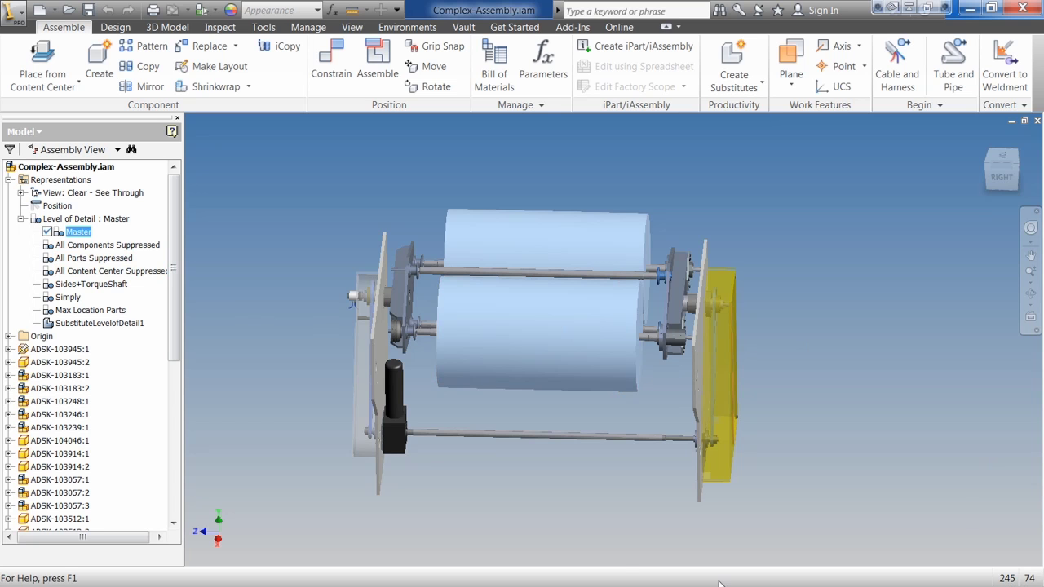
{"action": "key", "text": "F6"}
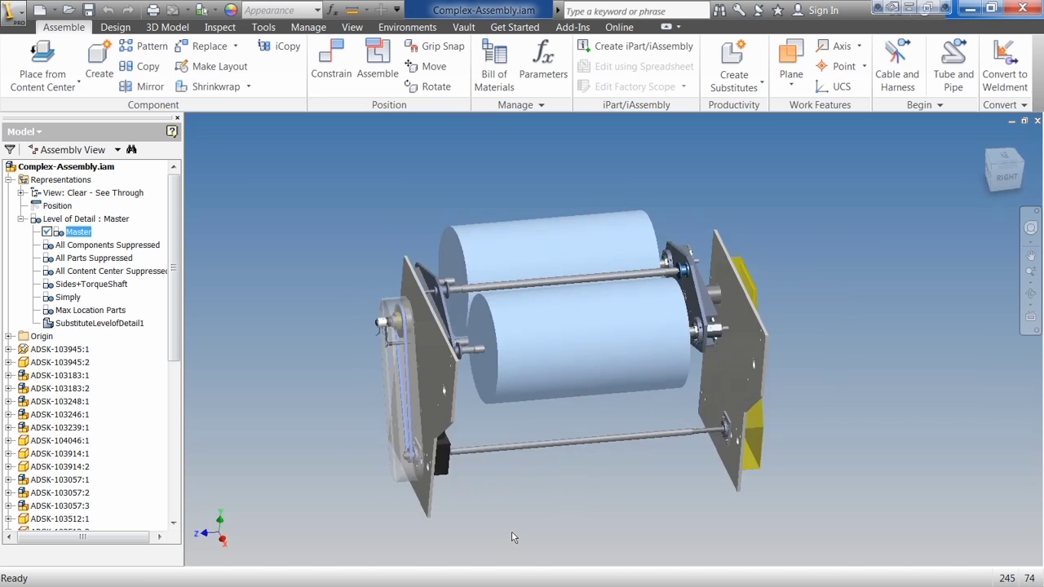
{"action": "left_click_drag", "start_coordinate": [491, 329], "coordinate": [501, 359]}
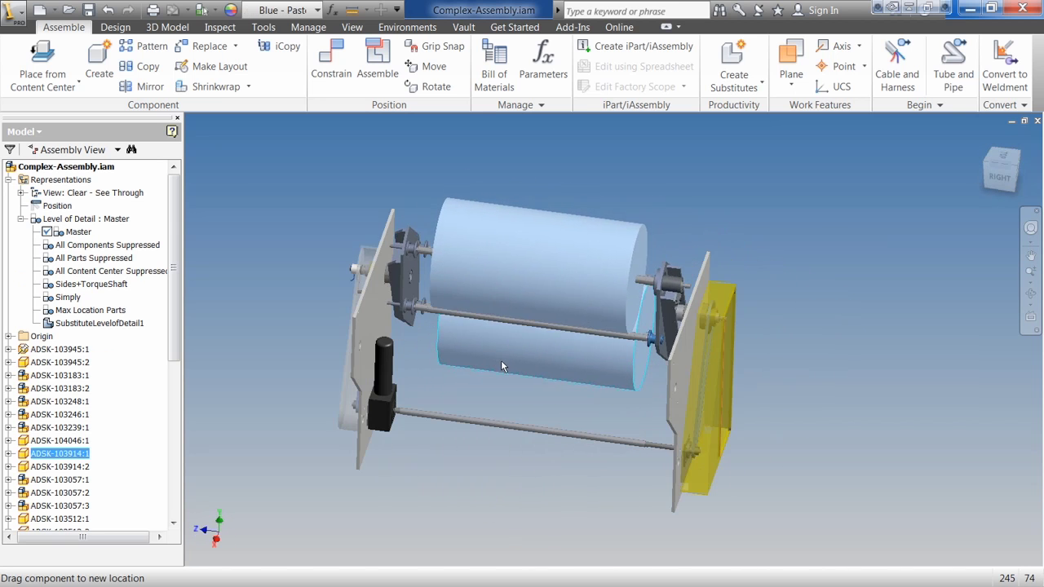
{"action": "left_click_drag", "start_coordinate": [501, 359], "coordinate": [482, 357]}
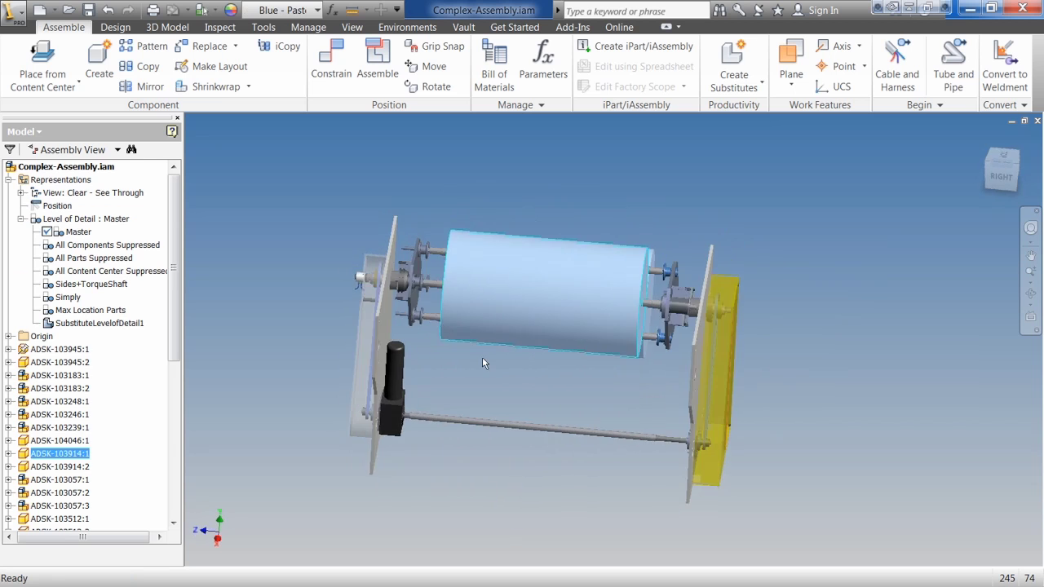
{"action": "key", "text": "F6"}
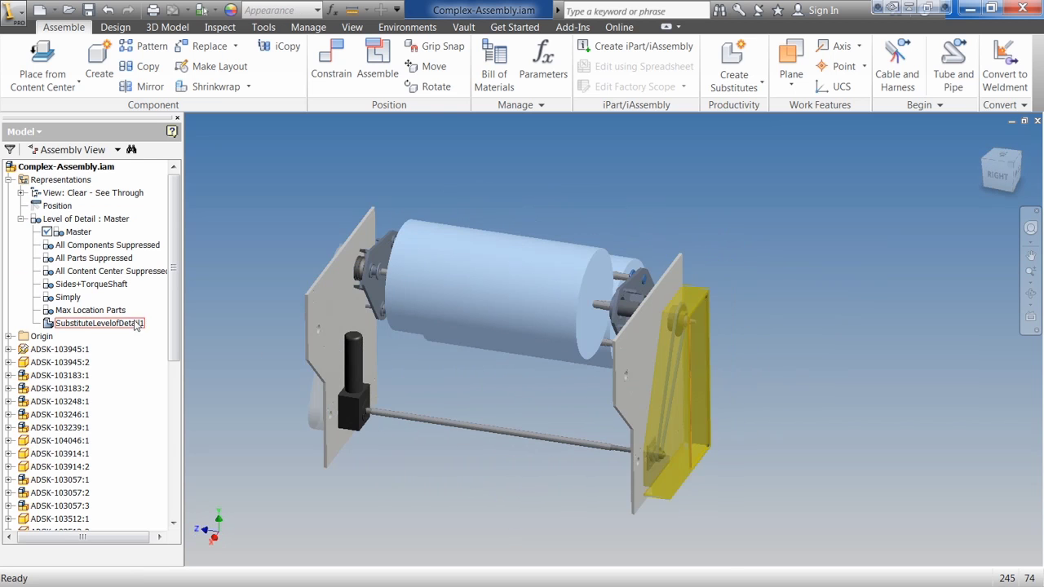
Step: Activate SubstituteLevelofDetail1 to show the shrinkwrap model in place of the full assembly
{"action": "double_click", "coordinate": [136, 325]}
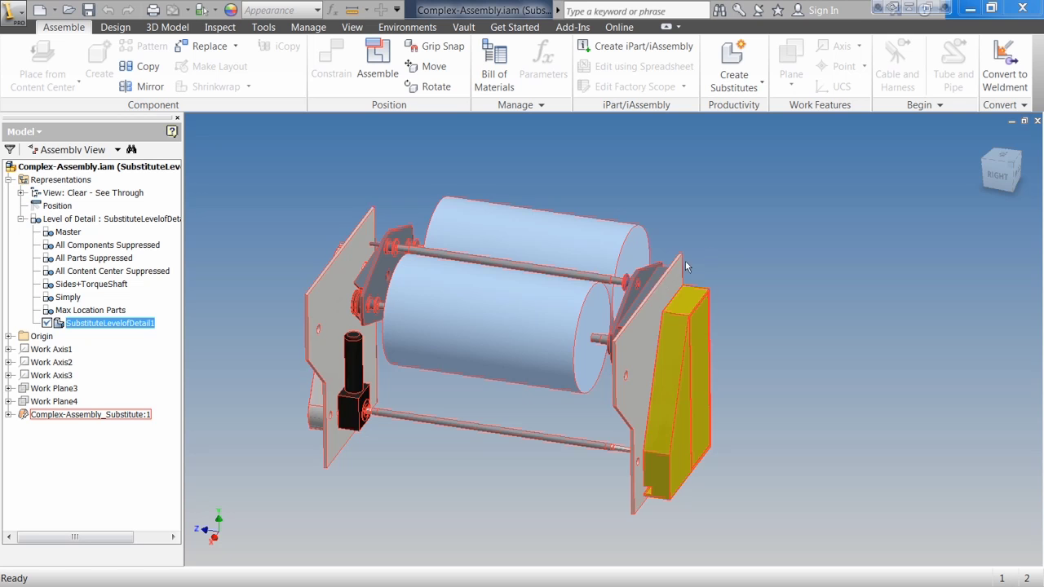
{"action": "scroll", "coordinate": [710, 250], "scroll_direction": "down", "scroll_amount": 5}
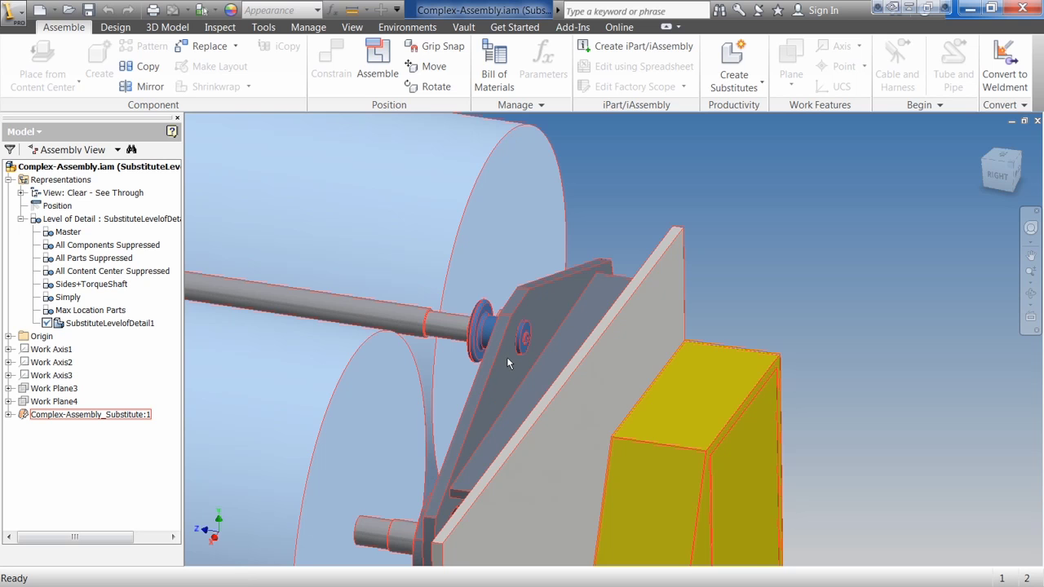
{"action": "scroll", "coordinate": [504, 352], "scroll_direction": "down", "scroll_amount": 5}
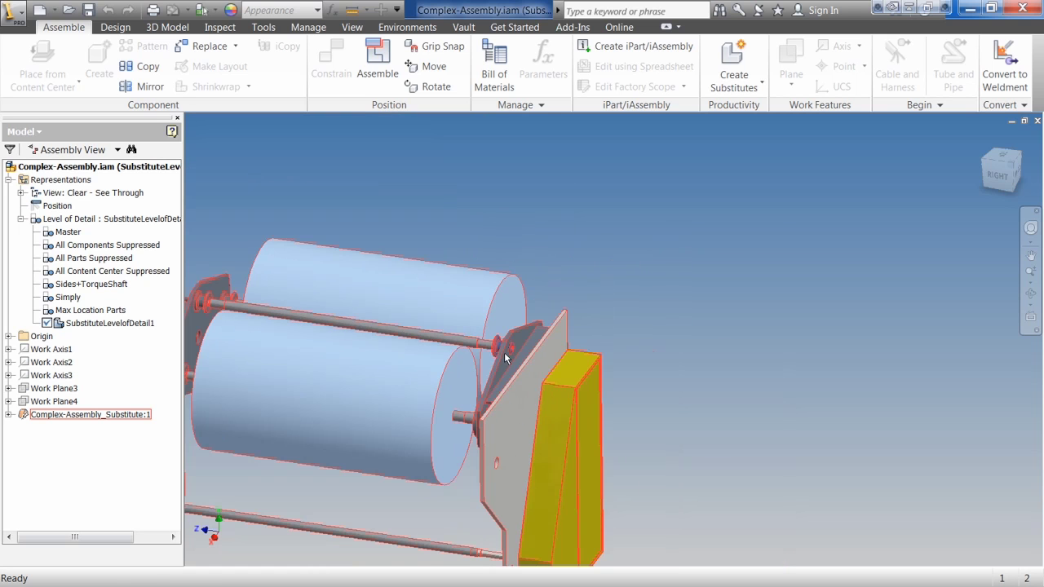
{"action": "key", "text": "F2"}
{"action": "mouse_move", "coordinate": [501, 354]}
{"action": "left_mouse_down"}
{"action": "mouse_move", "coordinate": [541, 333]}
{"action": "mouse_move", "coordinate": [605, 342]}
{"action": "left_mouse_up"}
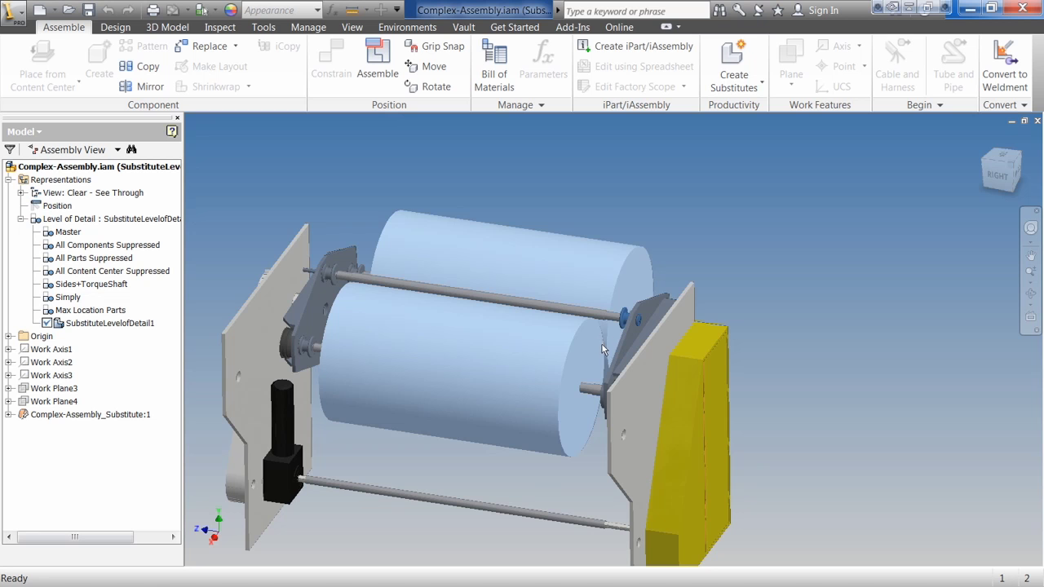
{"action": "middle_click_drag", "start_coordinate": [488, 440], "coordinate": [514, 421]}
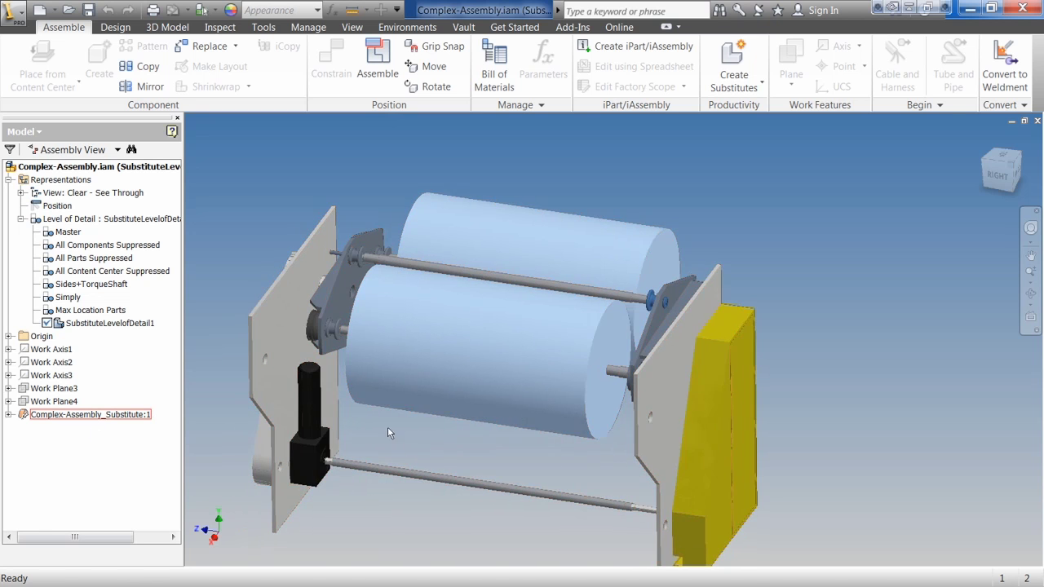
{"action": "middle_click_drag", "start_coordinate": [387, 427], "coordinate": [374, 389]}
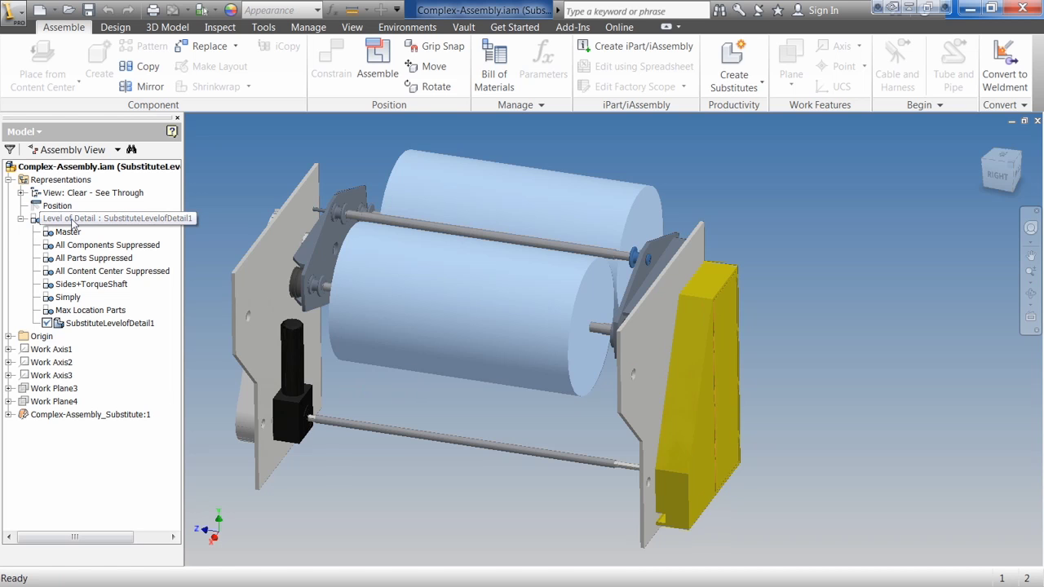
Step: Activate the Master level of detail and confirm the switch
{"action": "left_click", "coordinate": [72, 219]}
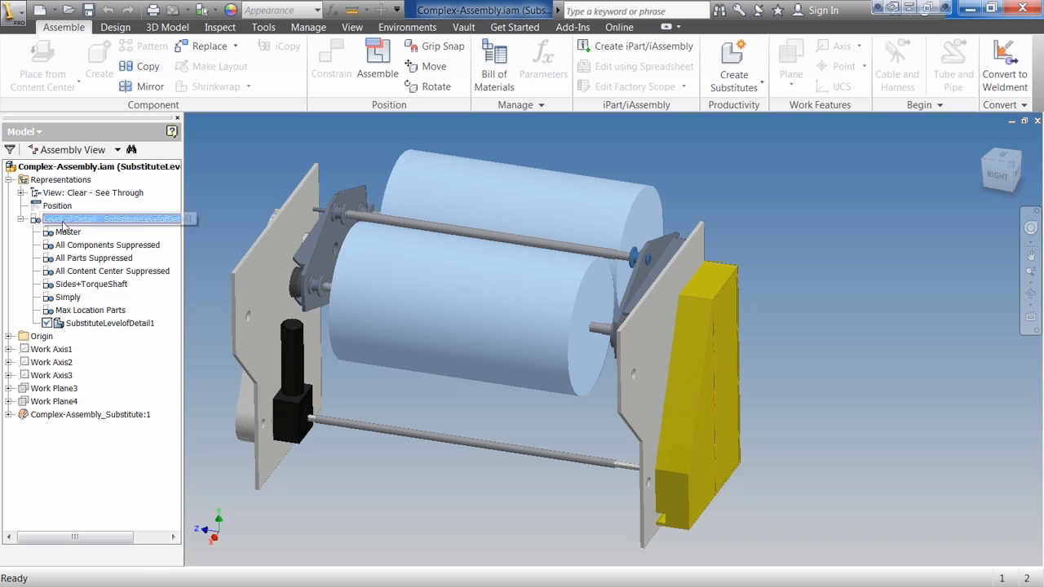
{"action": "double_click", "coordinate": [65, 233]}
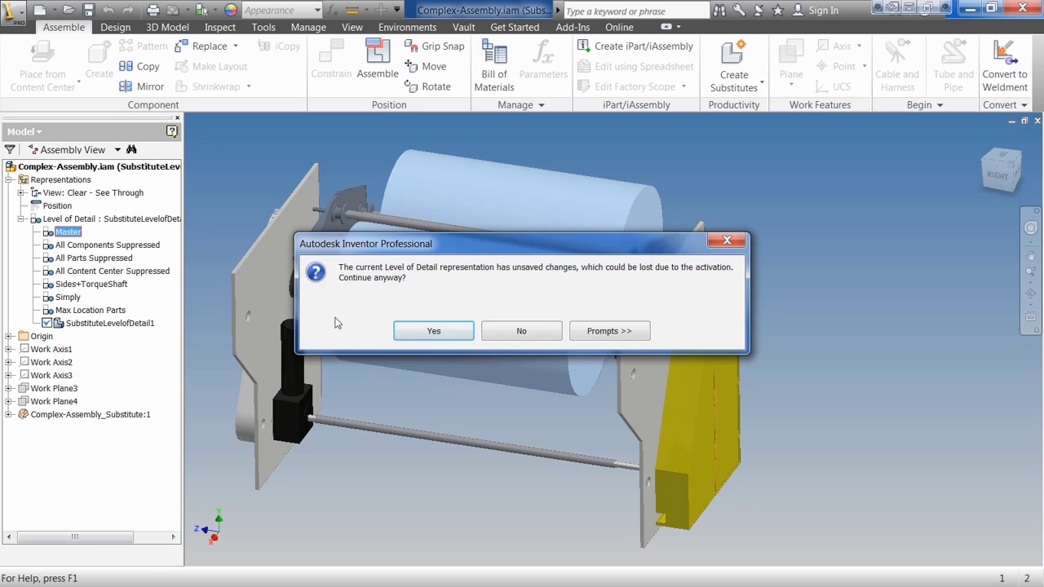
{"action": "left_click", "coordinate": [432, 330]}
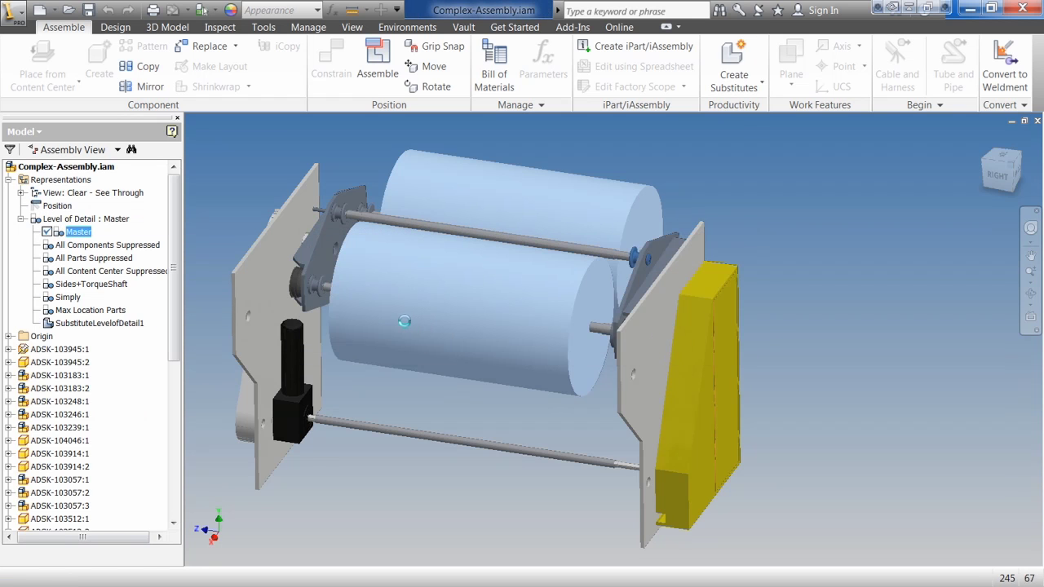
{"action": "mouse_move", "coordinate": [394, 324]}
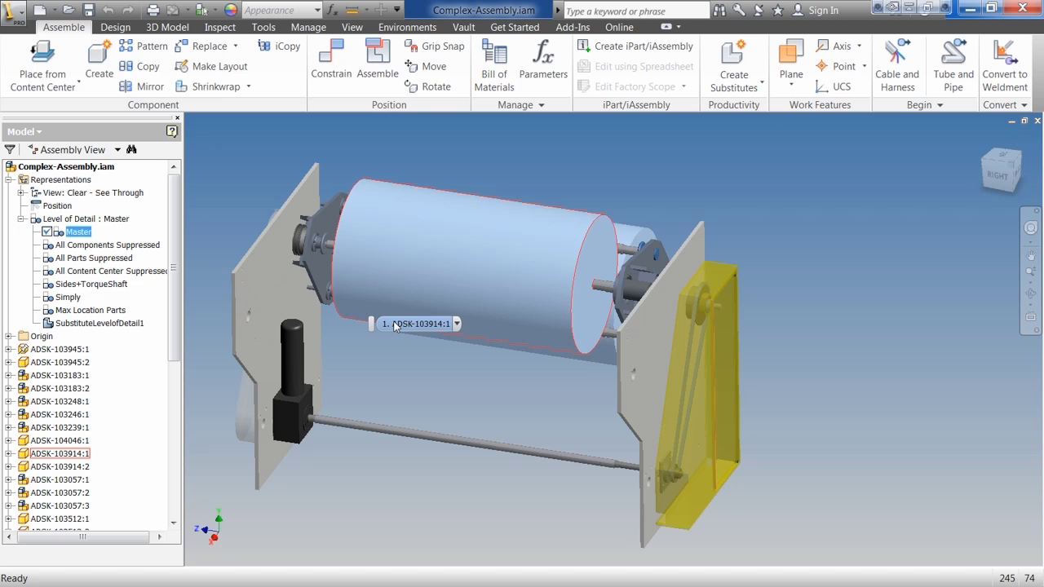
Step: Drag the ADSK-103914:1 roller up above the second roller
{"action": "left_click_drag", "start_coordinate": [476, 282], "coordinate": [529, 146]}
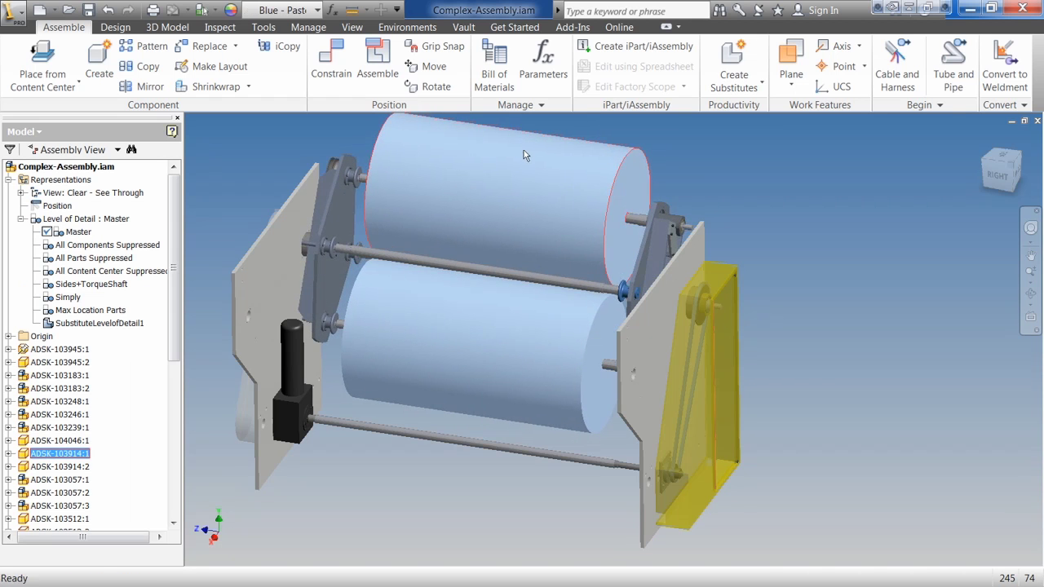
{"action": "mouse_move", "coordinate": [523, 150]}
{"action": "left_mouse_down"}
{"action": "mouse_move", "coordinate": [503, 198]}
{"action": "mouse_move", "coordinate": [502, 129]}
{"action": "mouse_move", "coordinate": [481, 176]}
{"action": "mouse_move", "coordinate": [517, 135]}
{"action": "mouse_move", "coordinate": [466, 214]}
{"action": "left_mouse_up"}
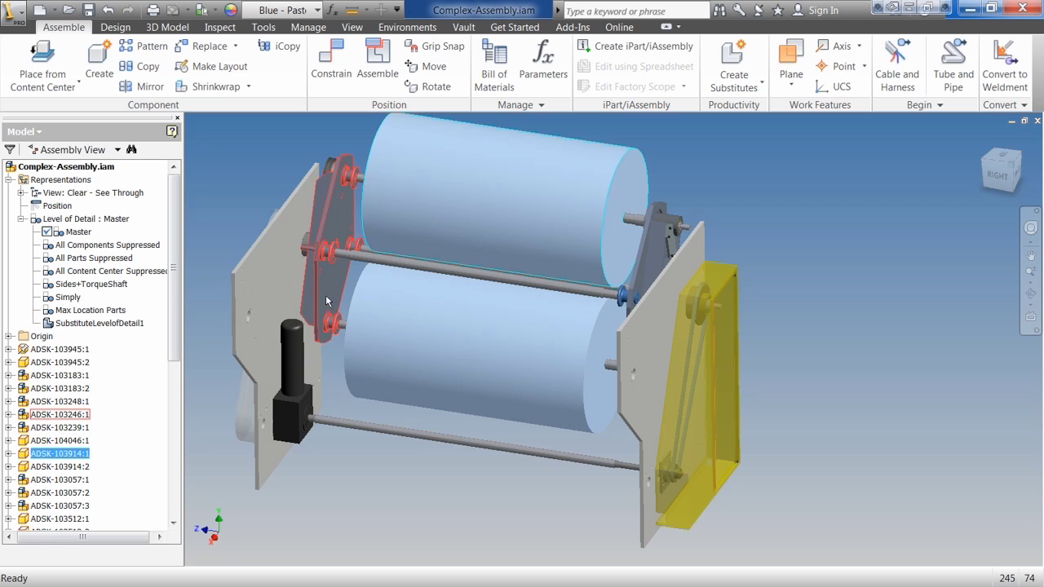
{"action": "middle_click_drag", "start_coordinate": [355, 302], "coordinate": [424, 320]}
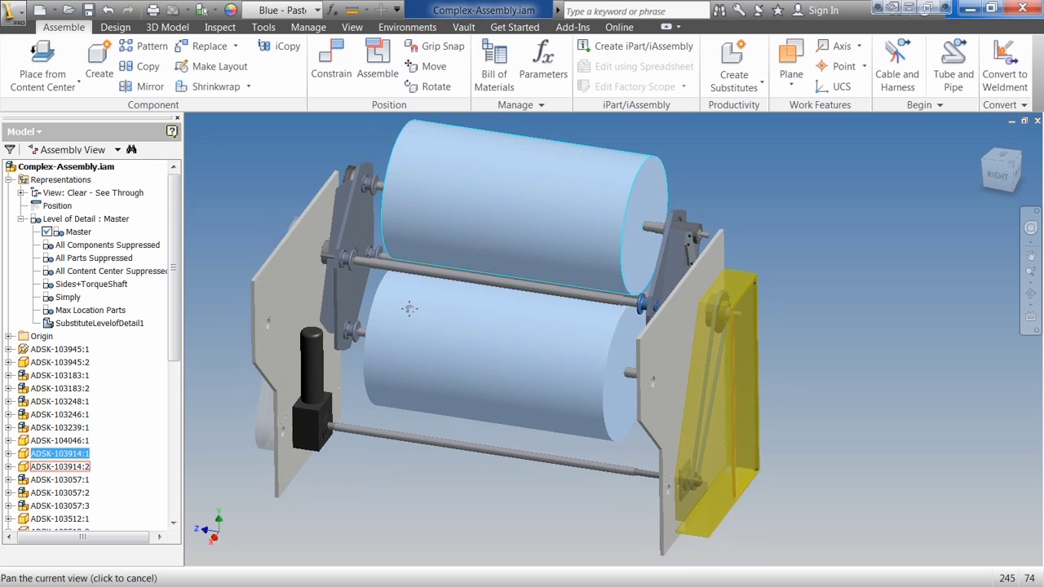